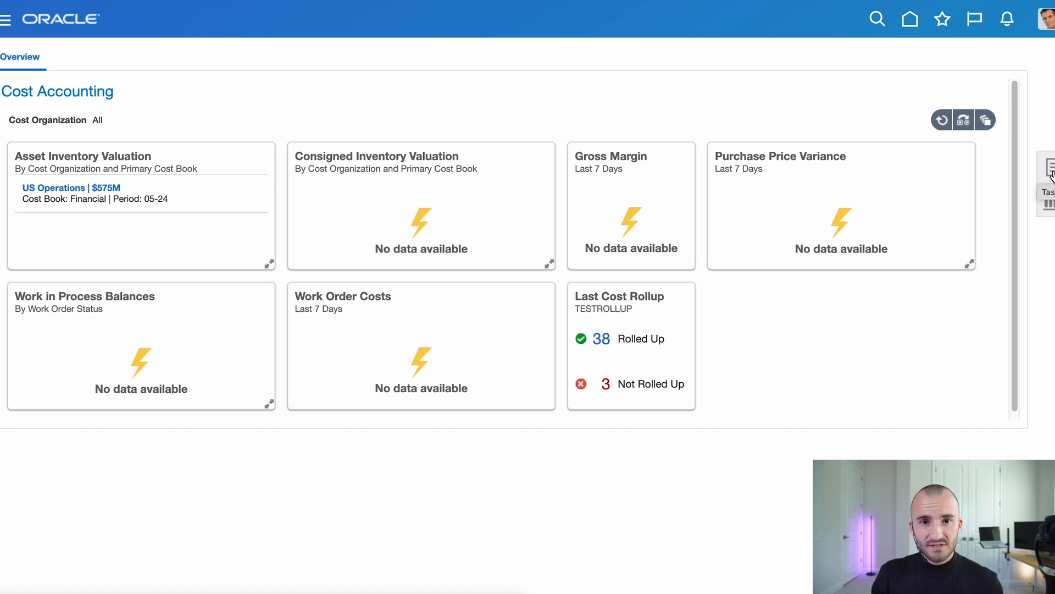
- Open Create Cost Accounting Distributions, list all nine run controls, and select US_OPERATIONS
{"action": "left_click", "coordinate": [1050, 170]}
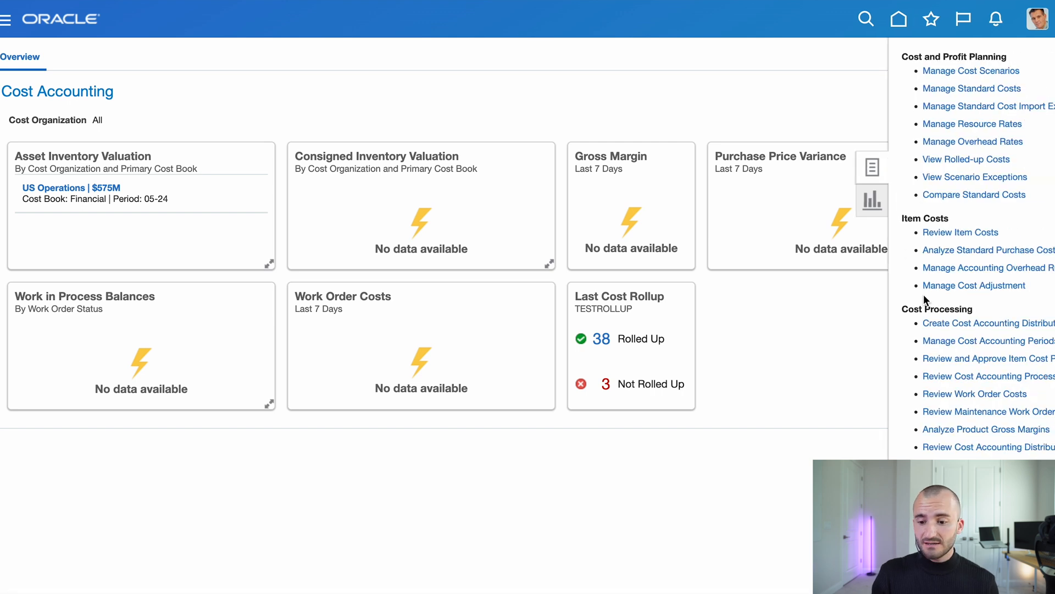
{"action": "left_click", "coordinate": [948, 326]}
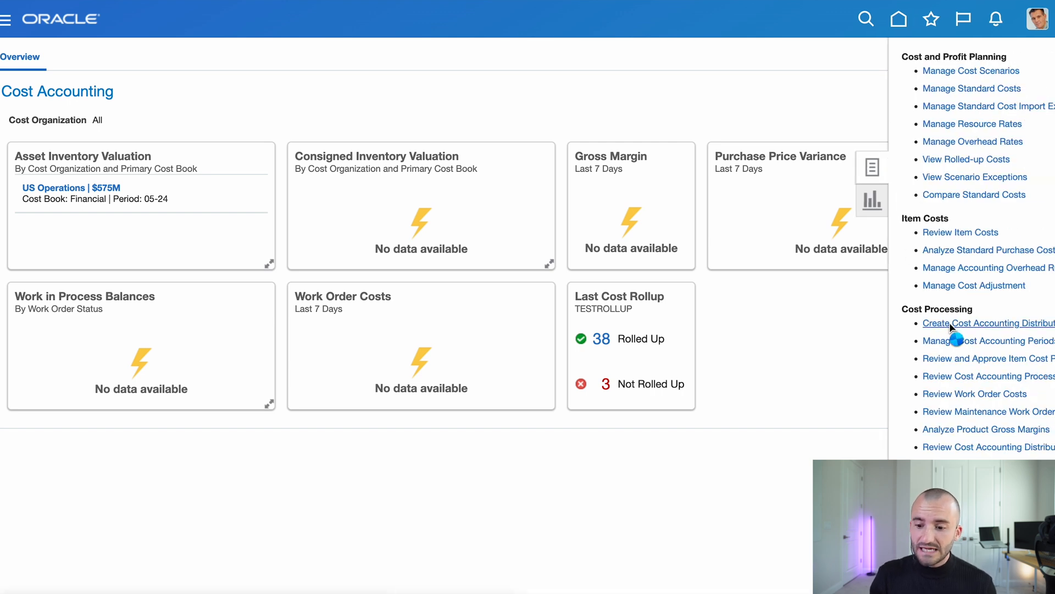
{"action": "left_click", "coordinate": [901, 196]}
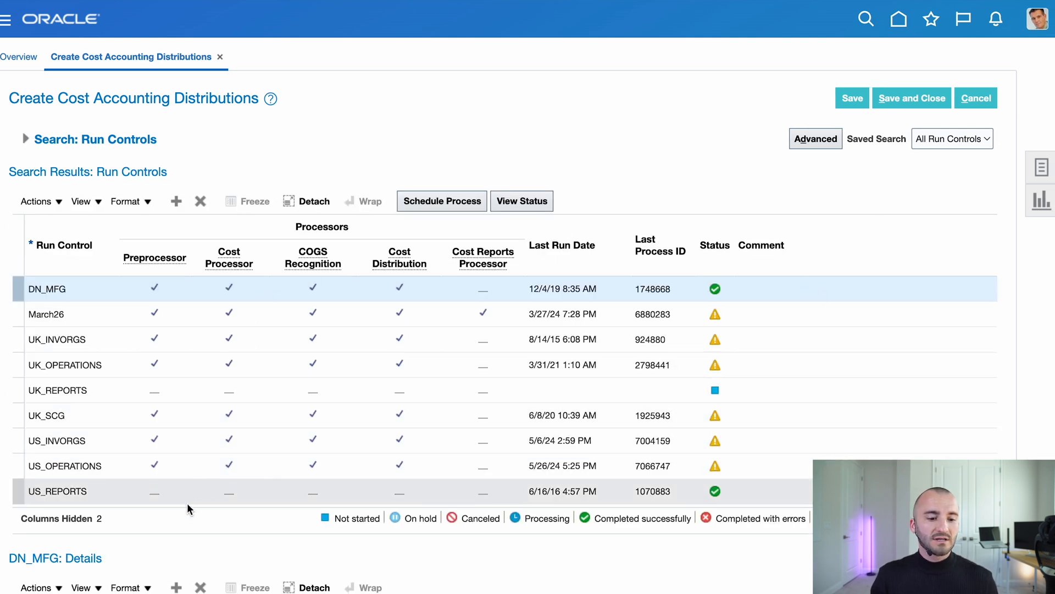
{"action": "left_click_drag", "start_coordinate": [159, 140], "coordinate": [88, 136]}
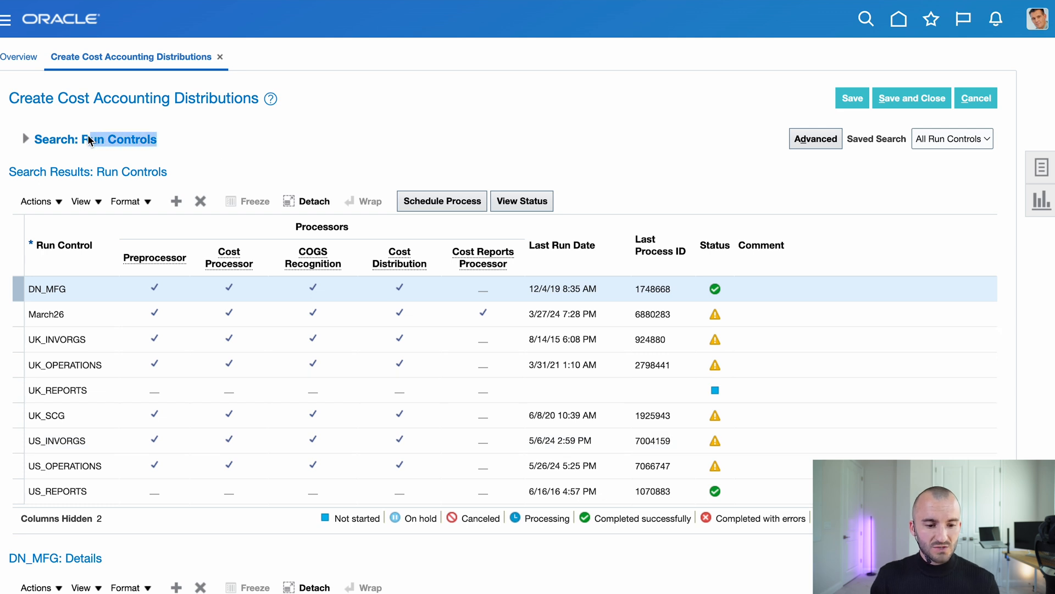
{"action": "left_click", "coordinate": [291, 163]}
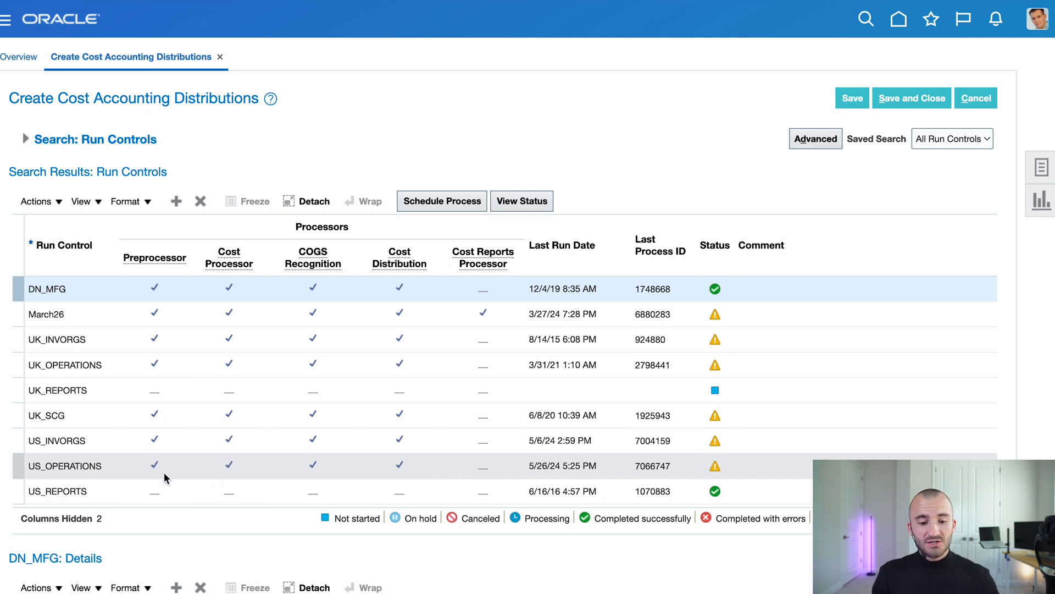
{"action": "left_click", "coordinate": [434, 463]}
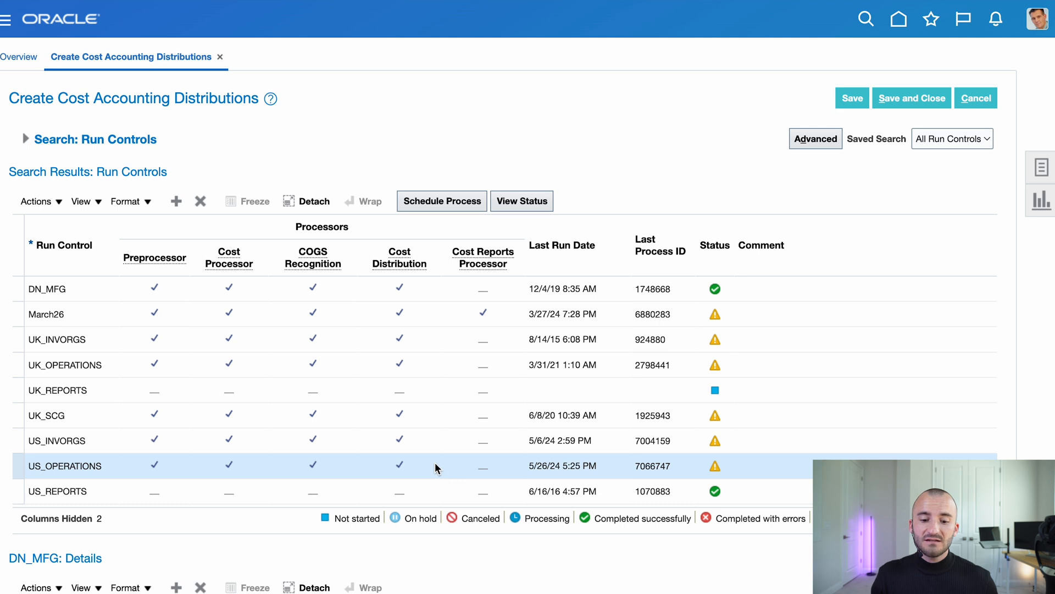
- Submit the US_OPERATIONS distributions process 7066827 with the Cost Reports Processor left unchecked
{"action": "left_click", "coordinate": [480, 471]}
{"action": "left_click", "coordinate": [481, 471]}
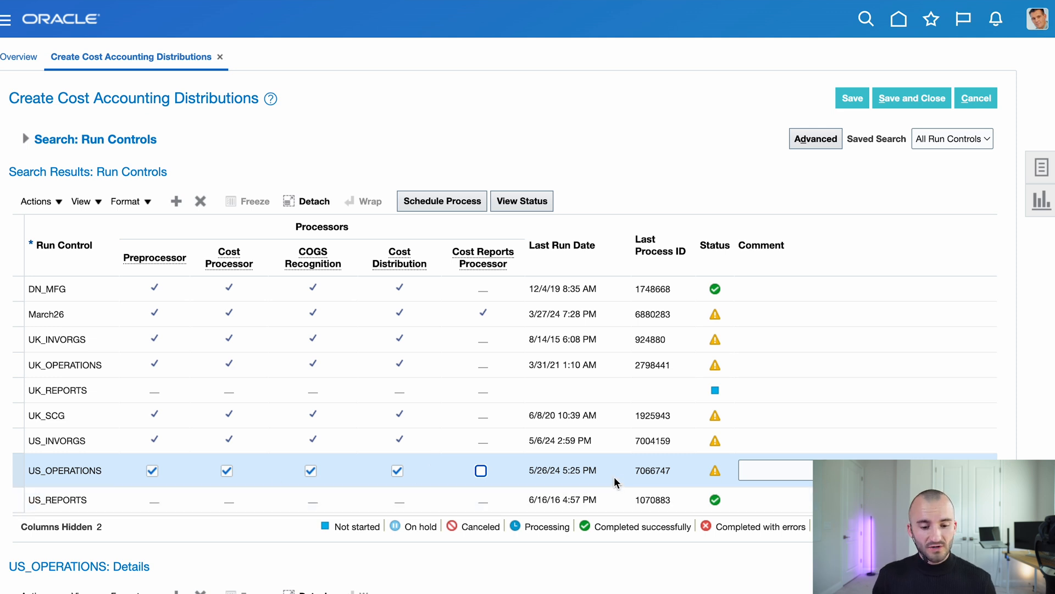
{"action": "left_click", "coordinate": [428, 200]}
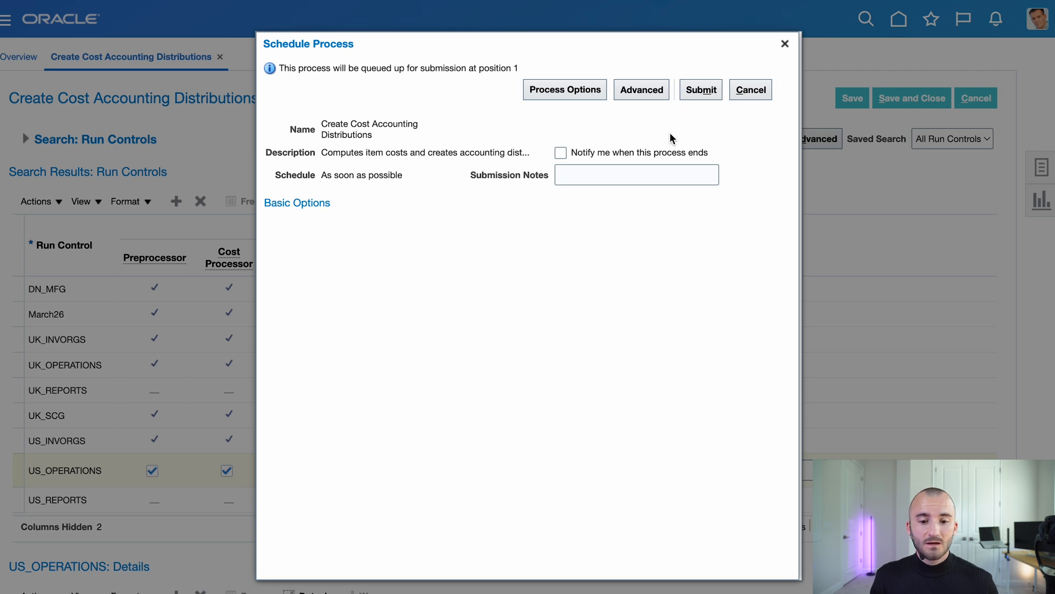
{"action": "left_click", "coordinate": [695, 91]}
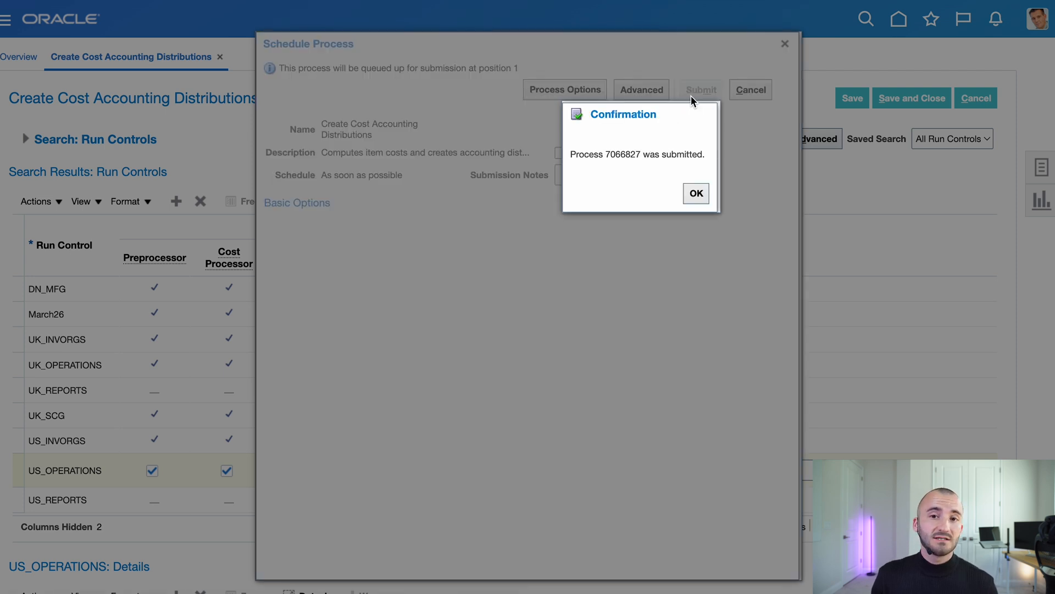
{"action": "double_click", "coordinate": [605, 155]}
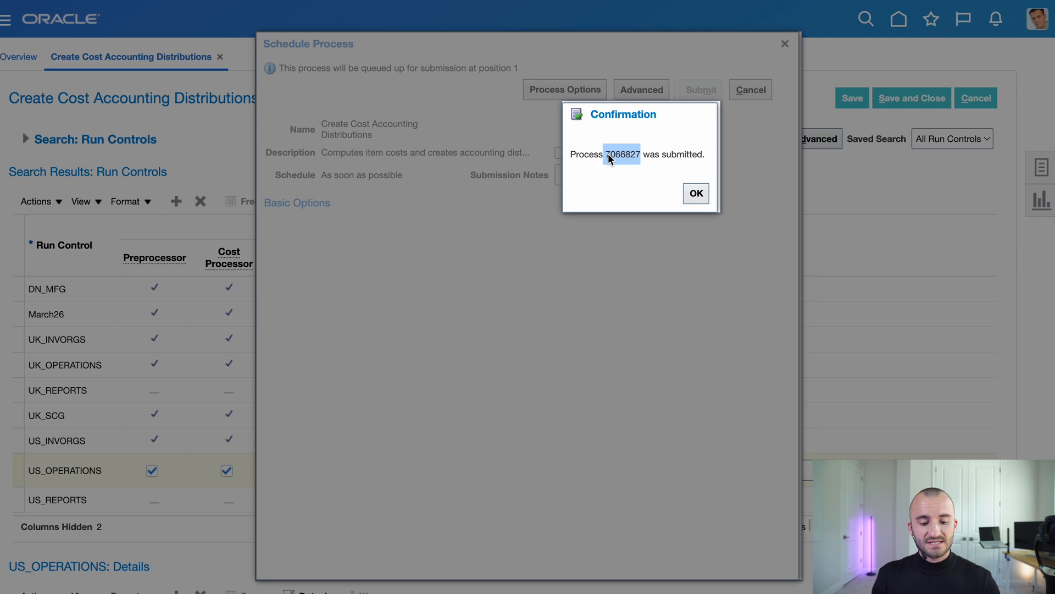
{"action": "left_click", "coordinate": [696, 193]}
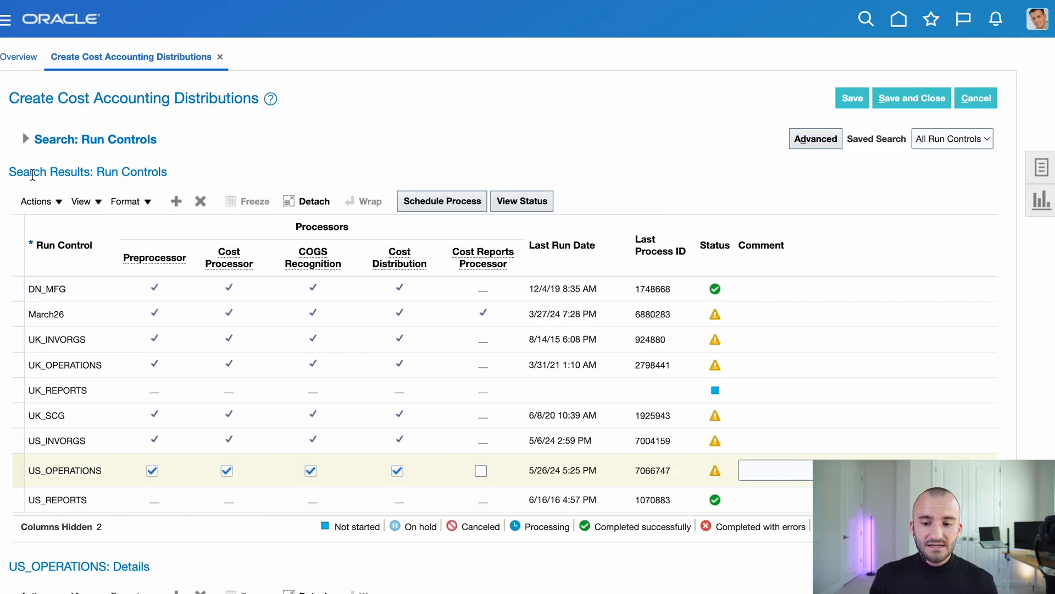
{"action": "left_click", "coordinate": [27, 140]}
- Refresh Scheduled Processes until process 7066827 ends in Warning, then return to Cost Accounting
{"action": "left_click", "coordinate": [888, 196]}
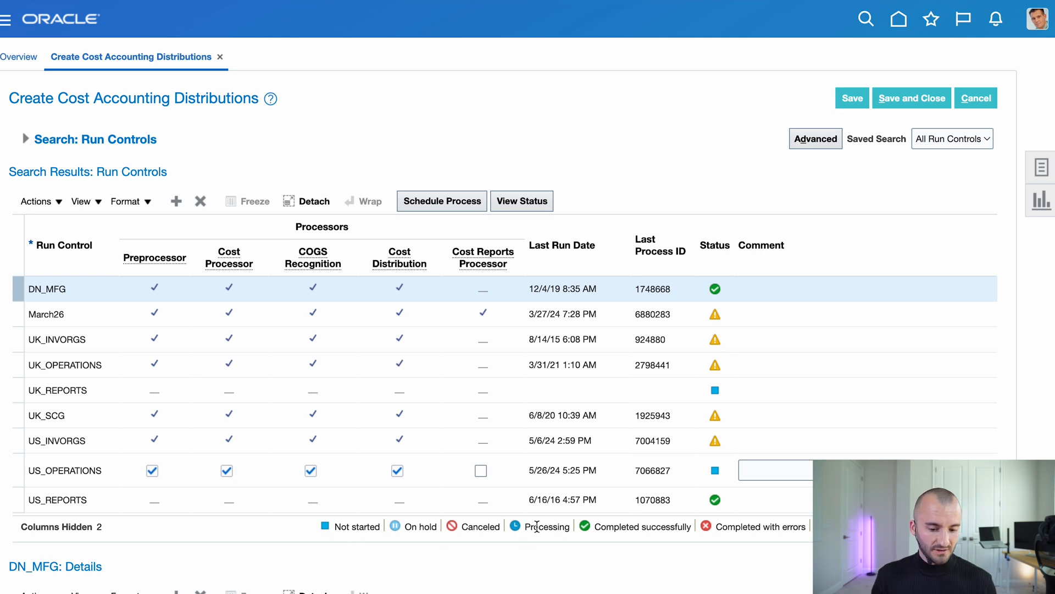
{"action": "left_click", "coordinate": [5, 20]}
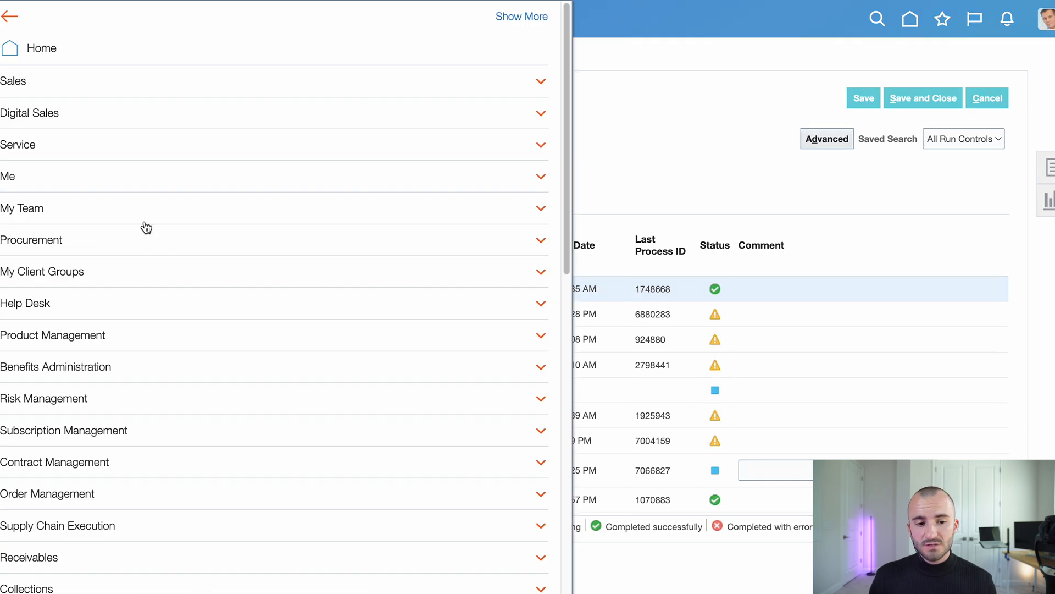
{"action": "scroll", "coordinate": [69, 118], "scroll_direction": "down", "scroll_amount": 10}
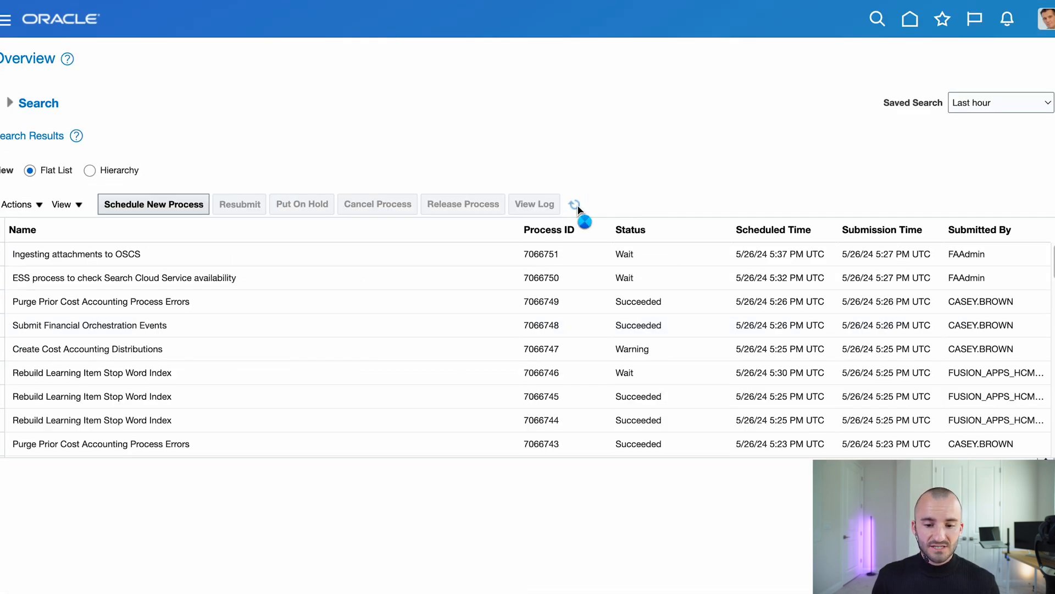
{"action": "left_click", "coordinate": [575, 205]}
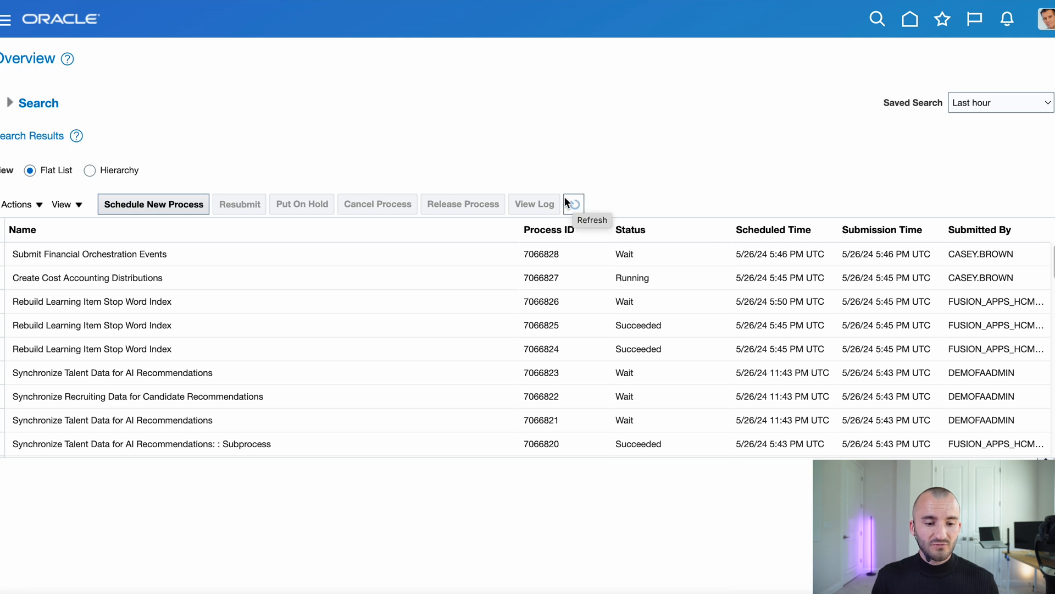
{"action": "left_click", "coordinate": [600, 283]}
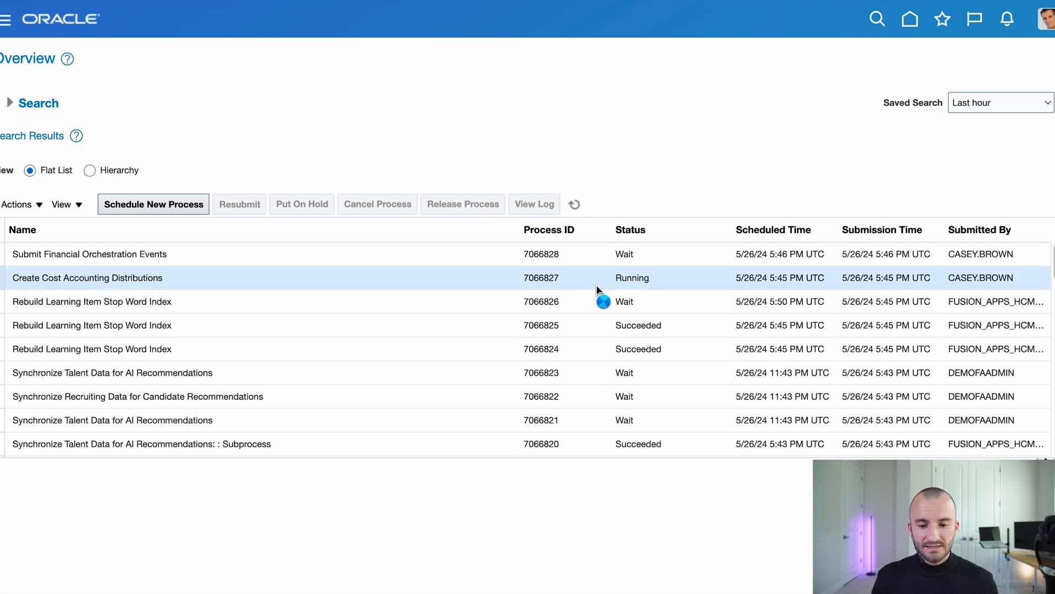
{"action": "left_click", "coordinate": [575, 205]}
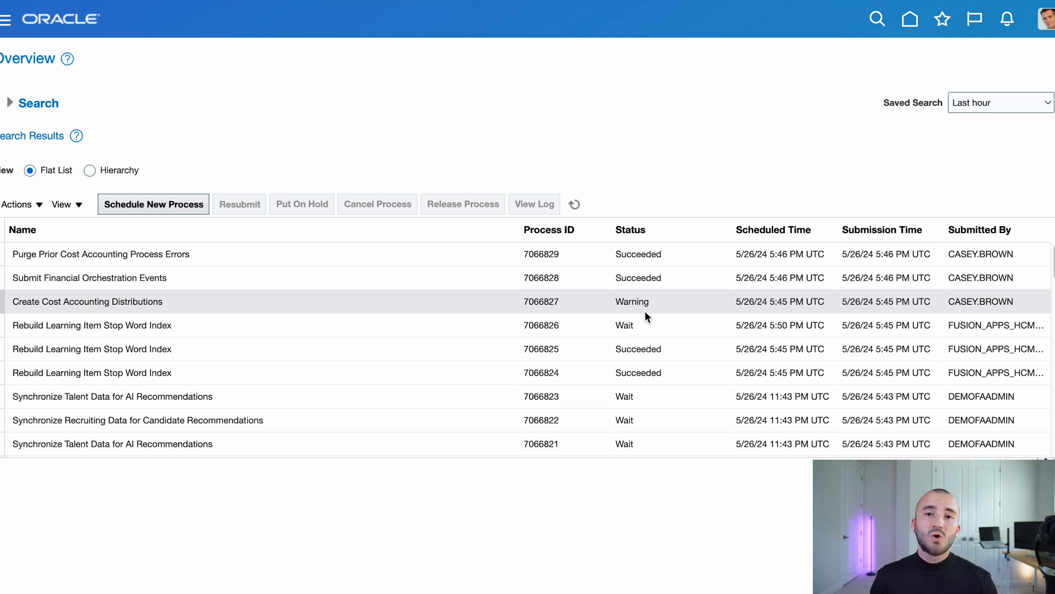
{"action": "left_click", "coordinate": [910, 21]}
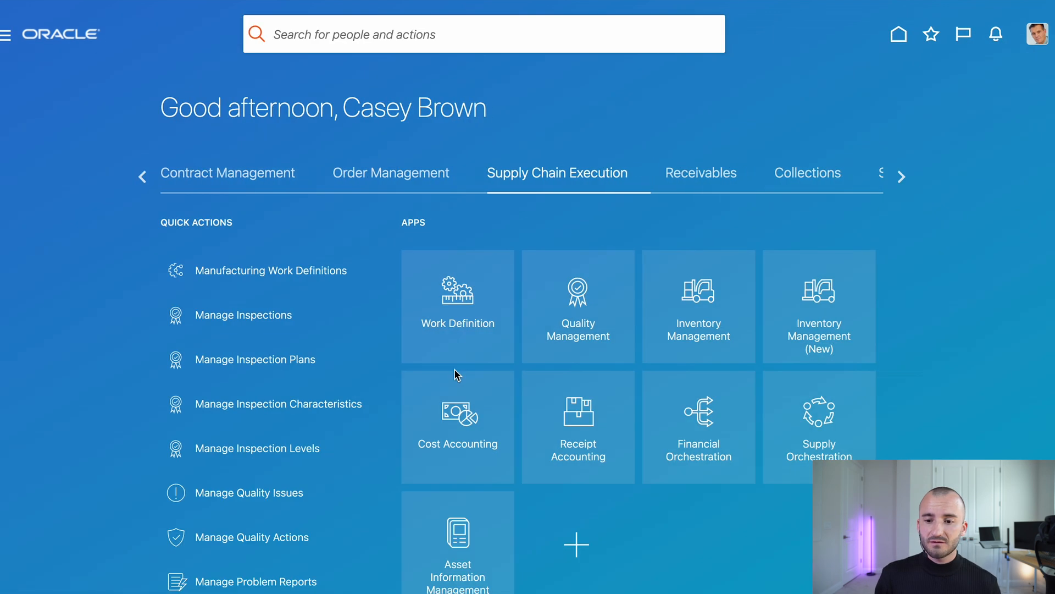
{"action": "left_click", "coordinate": [464, 427]}
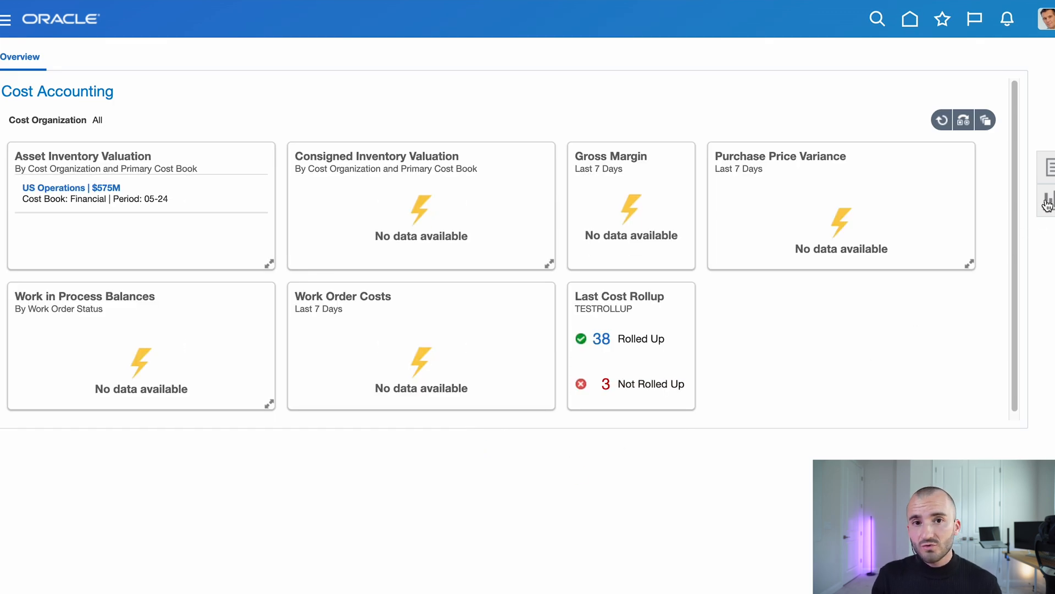
- Search Review Cost Accounting Distributions for item LE_Computer_Actual_Cost and select its Miscellaneous Receipt
{"action": "left_click", "coordinate": [1047, 168]}
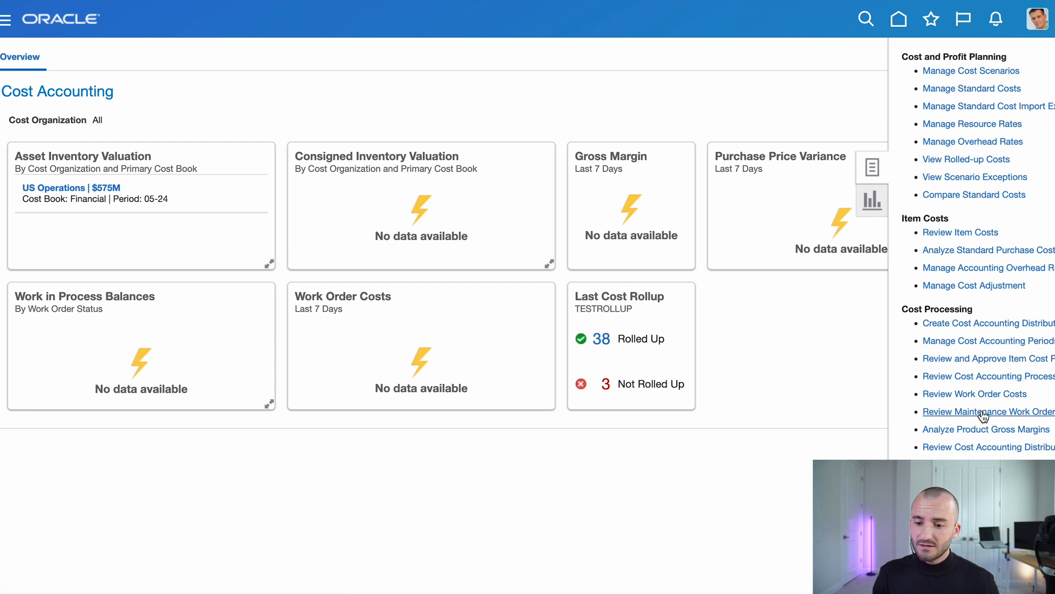
{"action": "left_click", "coordinate": [975, 448]}
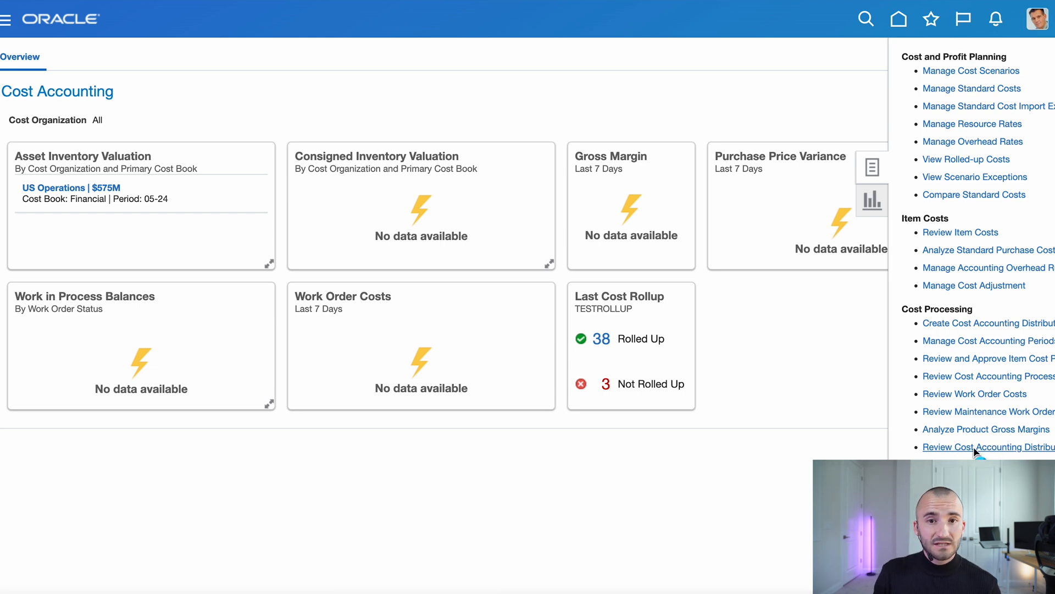
{"action": "left_click", "coordinate": [633, 268]}
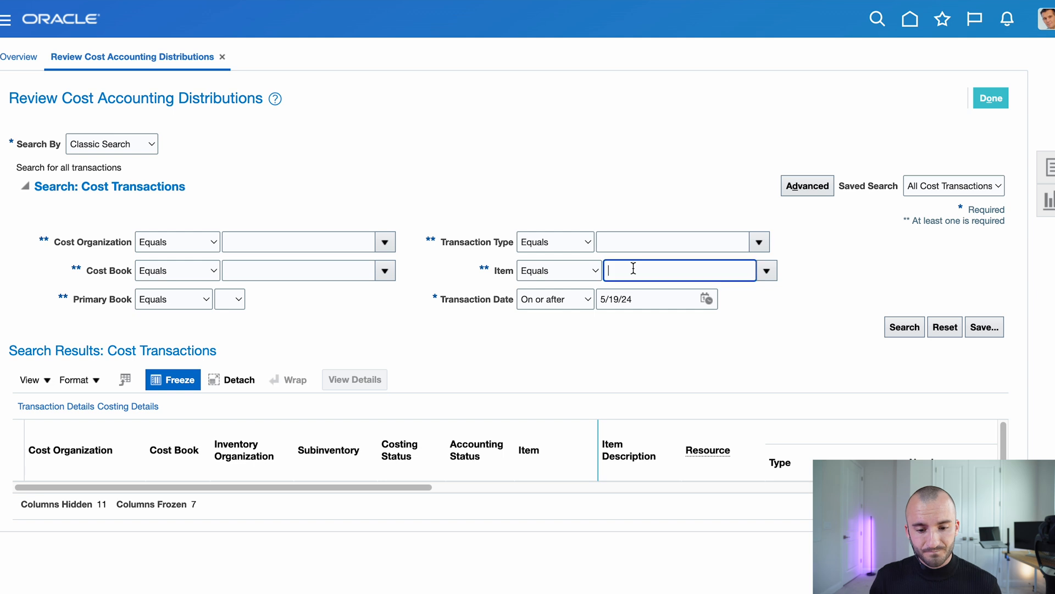
{"action": "type", "text": "LE_Com"}
{"action": "key", "text": "Tab"}
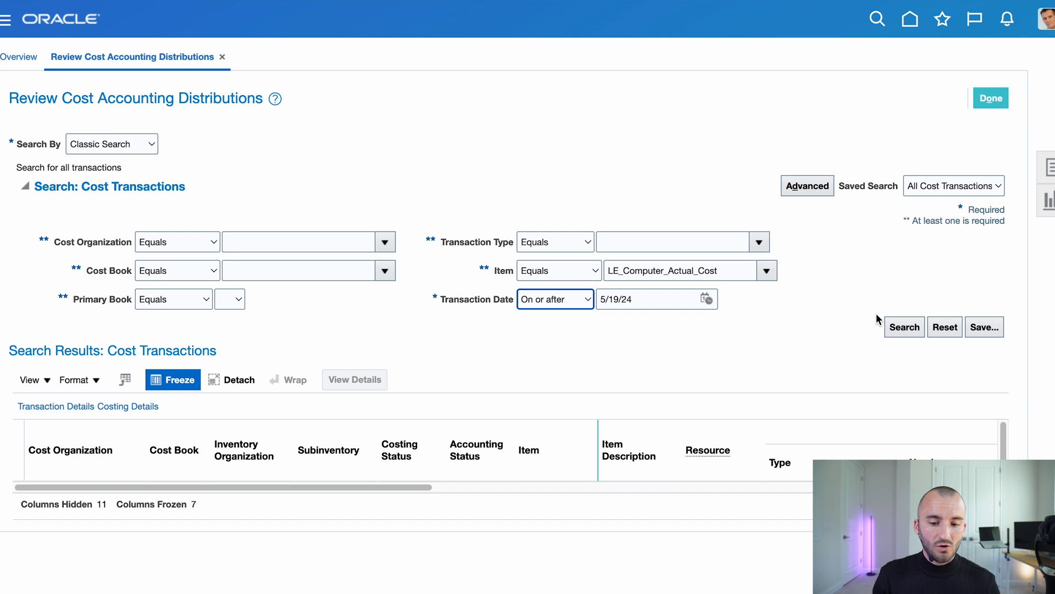
{"action": "left_click", "coordinate": [894, 326]}
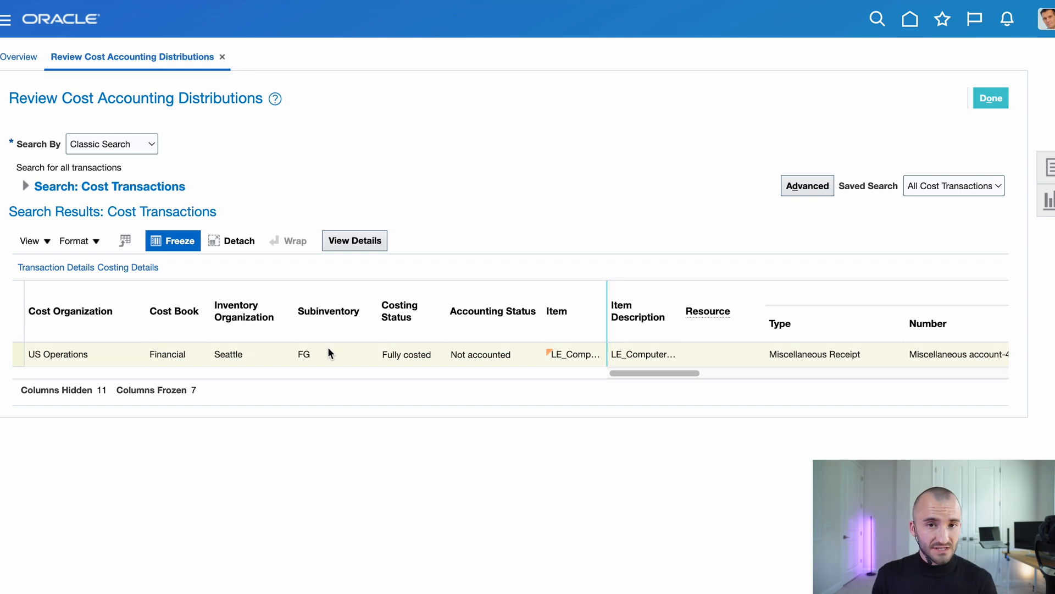
{"action": "left_click", "coordinate": [110, 354]}
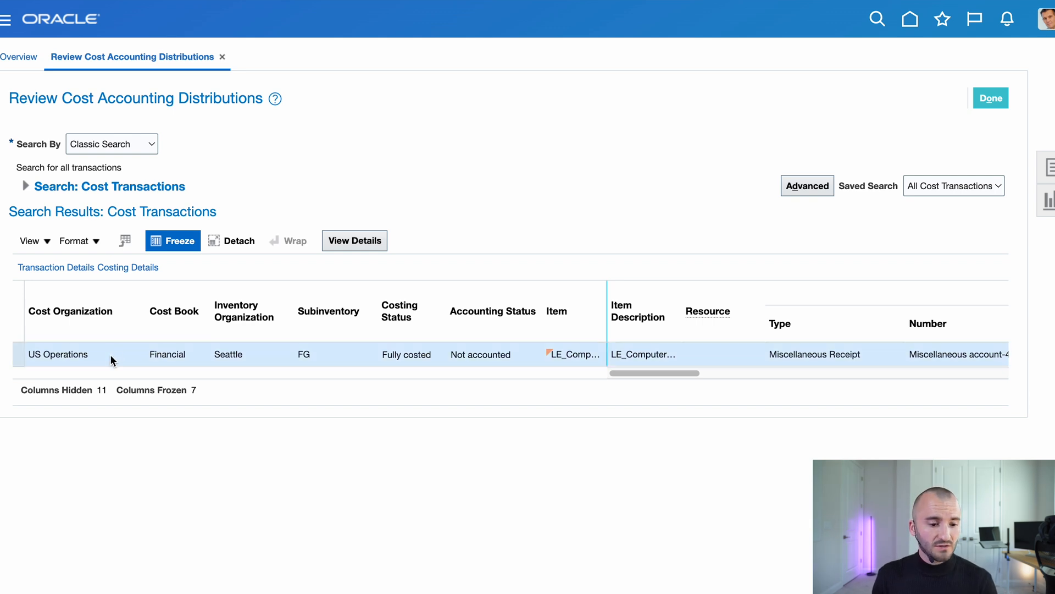
- Review the receipt's Item price cost, its balanced 250.00USD valuation and offset lines, and journal entries
{"action": "left_click", "coordinate": [374, 241]}
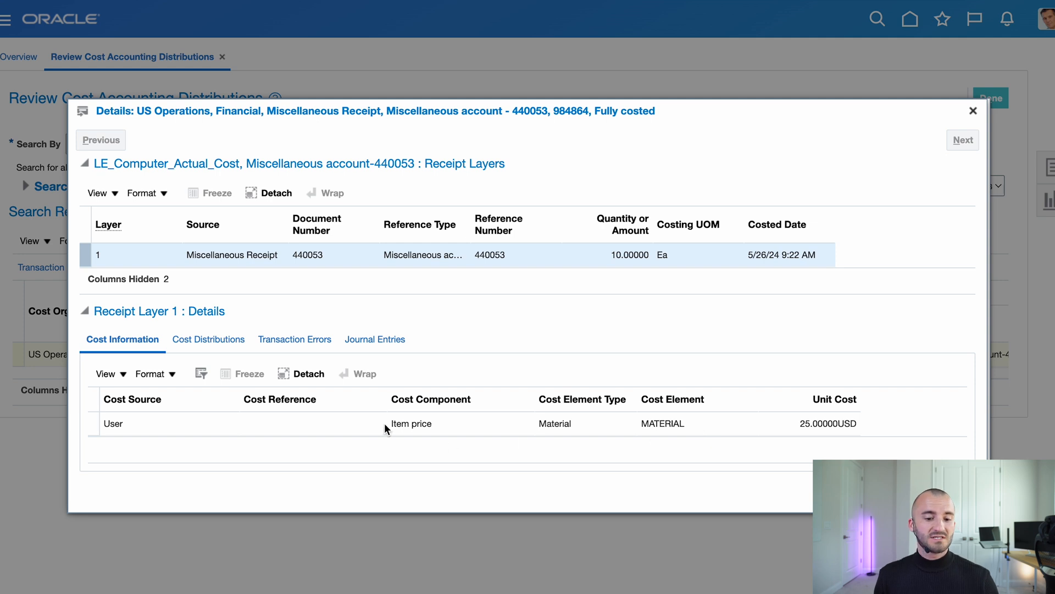
{"action": "left_click_drag", "start_coordinate": [387, 425], "coordinate": [440, 425]}
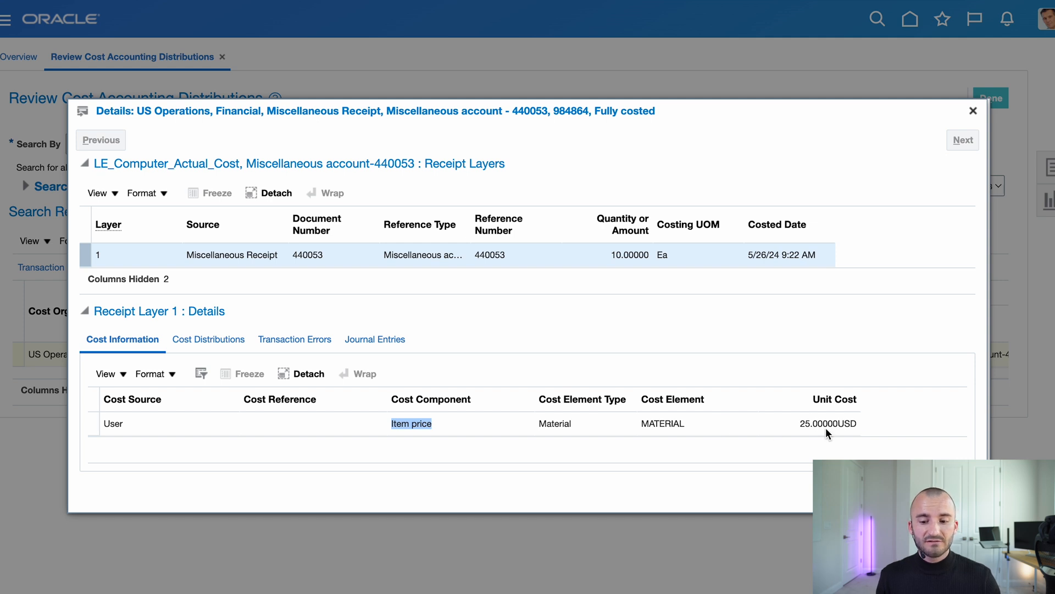
{"action": "left_click", "coordinate": [212, 340]}
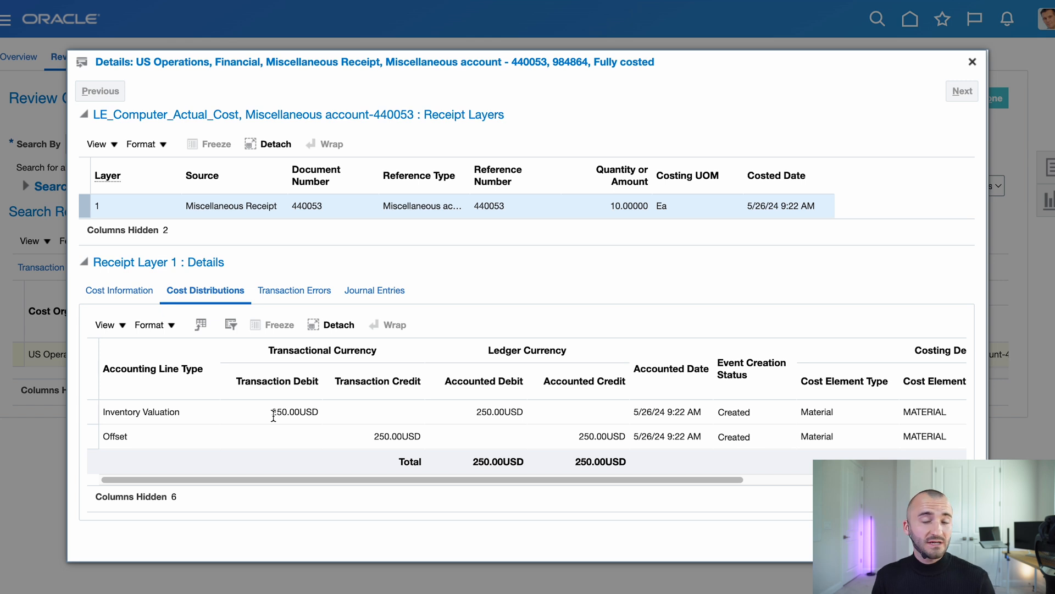
{"action": "left_click_drag", "start_coordinate": [271, 414], "coordinate": [301, 412]}
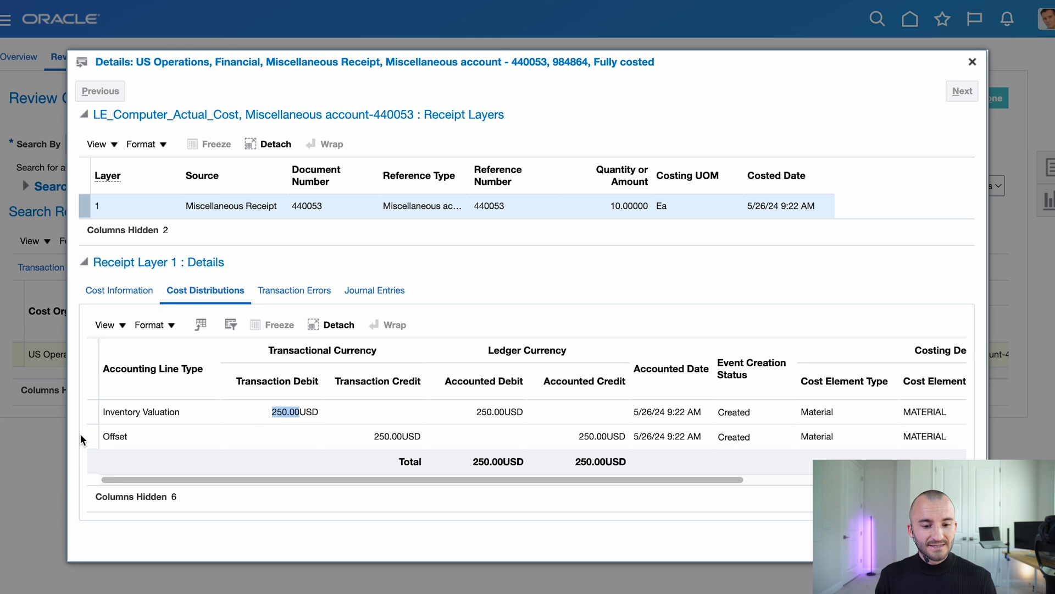
{"action": "left_click_drag", "start_coordinate": [372, 439], "coordinate": [422, 439]}
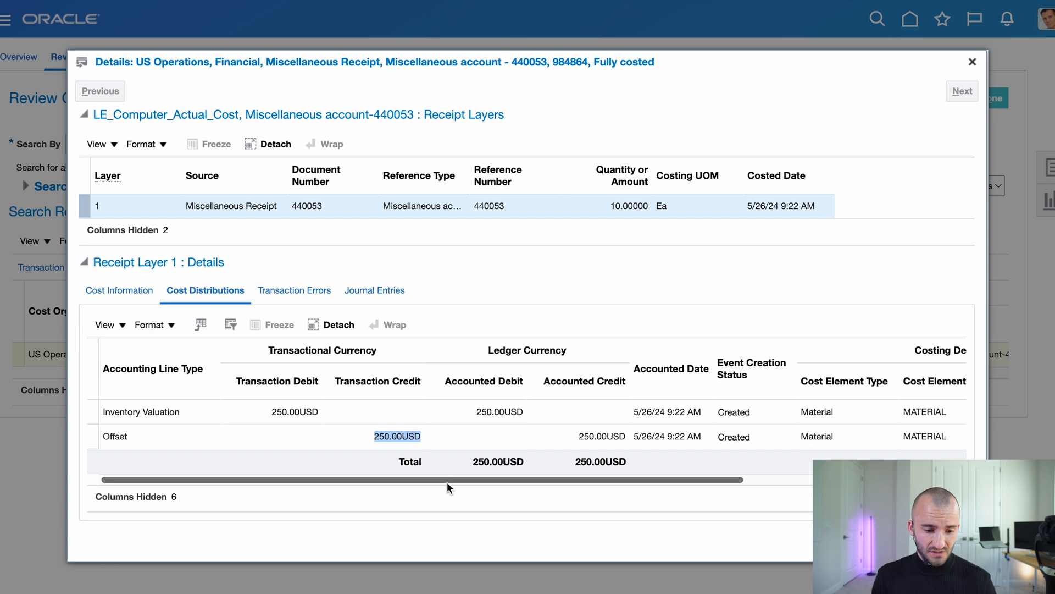
{"action": "left_click", "coordinate": [376, 291]}
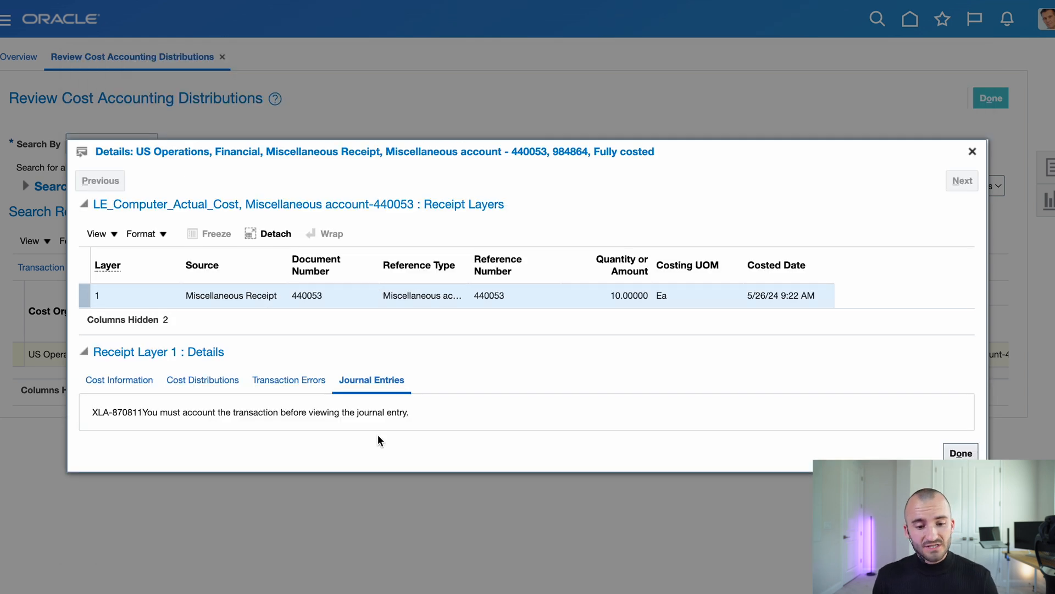